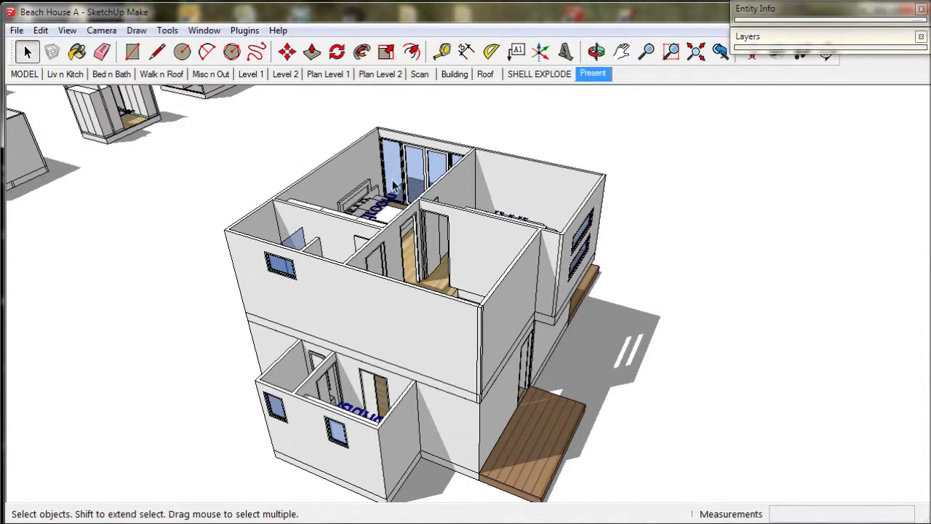
# Review the Plan Level 1 and Plan Level 2 floor plans, then return to the 3D Level 1 scene.
pyautogui.click(343, 76)
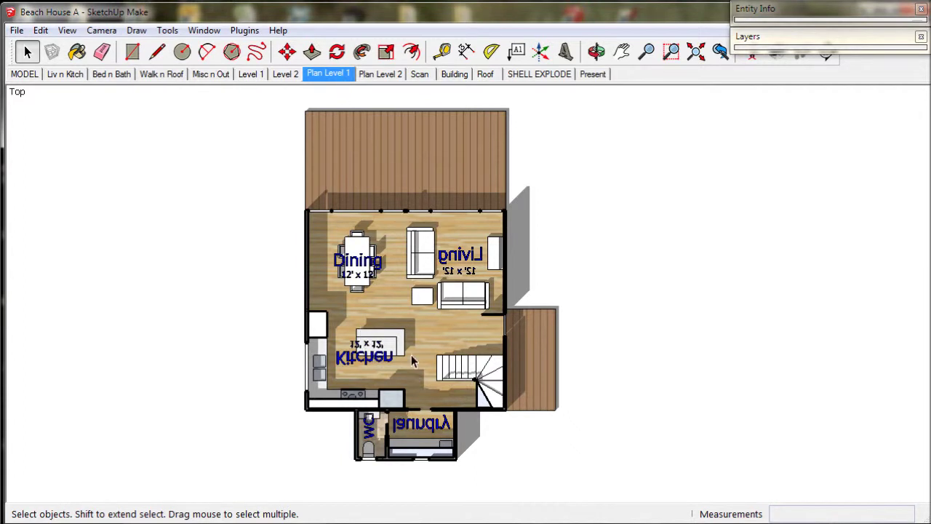
pyautogui.click(379, 75)
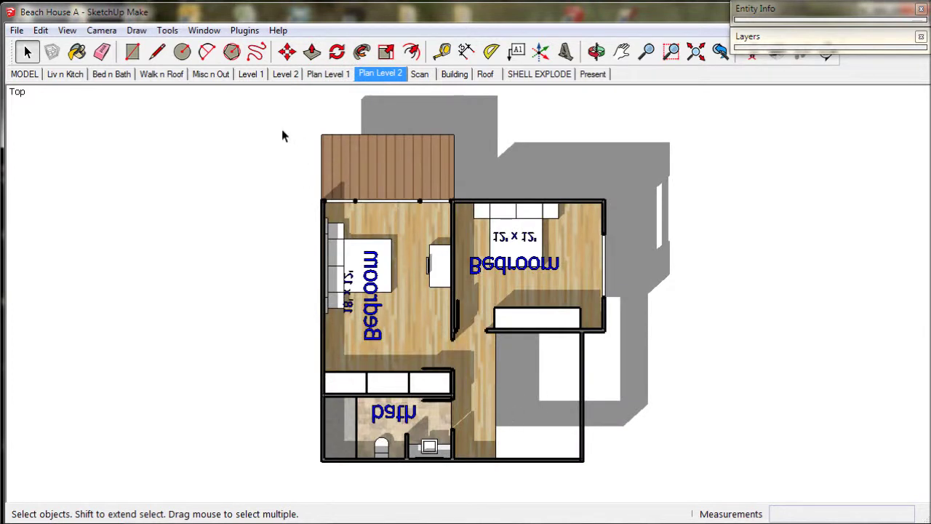
pyautogui.click(254, 77)
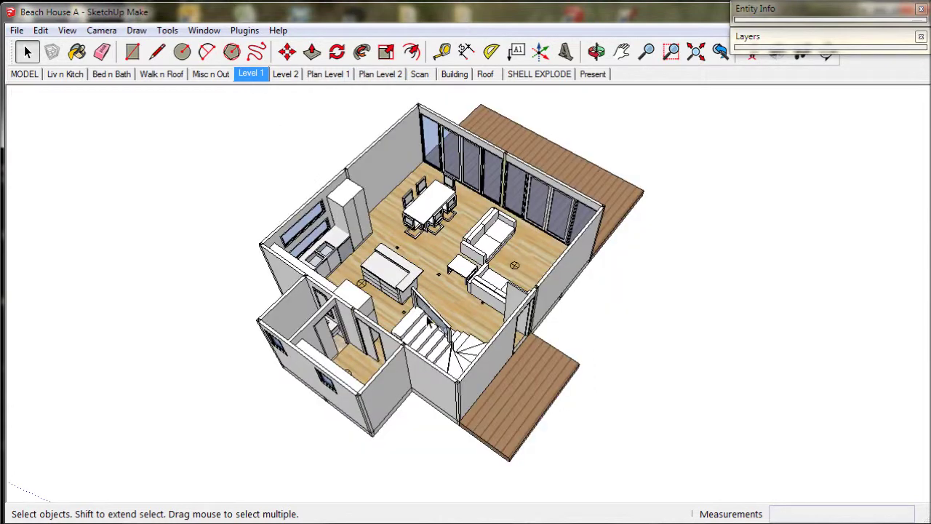
# Open the Level 1 group and select the stair component, checking its entity info and layers.
pyautogui.click(429, 325)
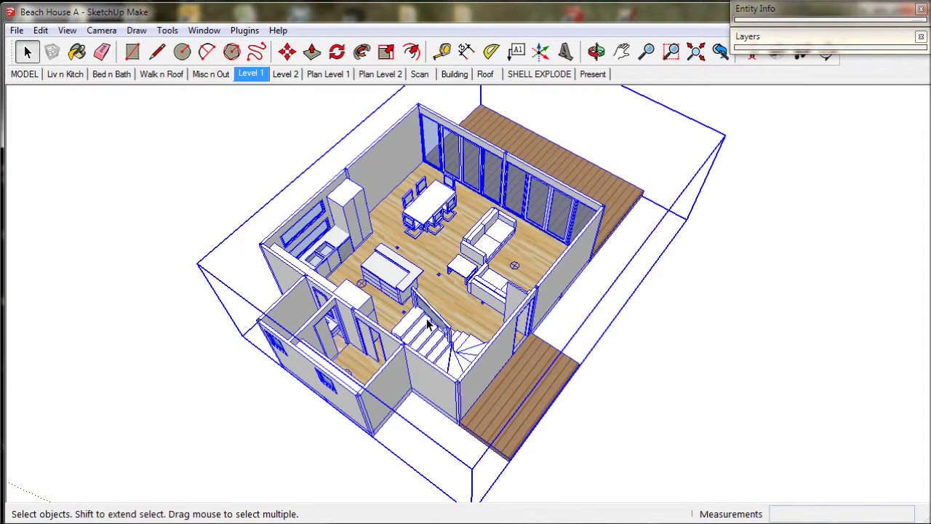
pyautogui.doubleClick(429, 325)
pyautogui.click(429, 325)
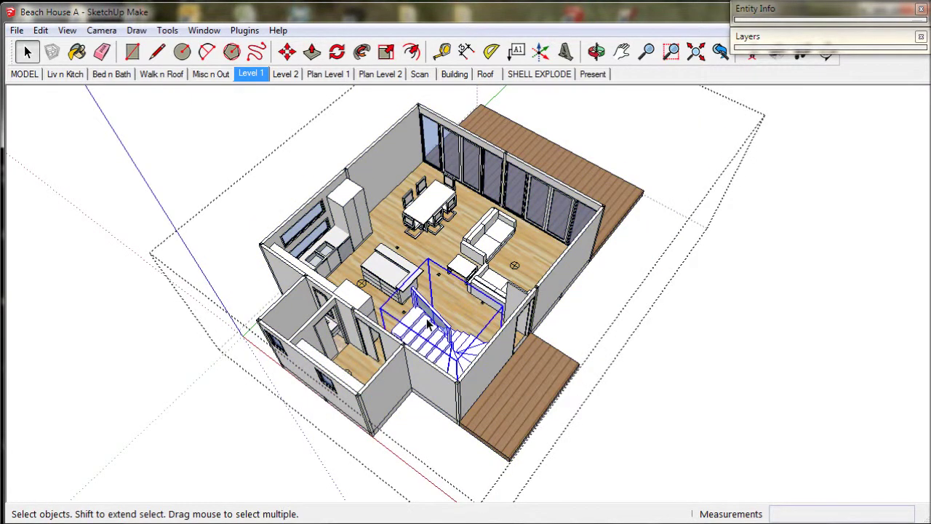
pyautogui.click(810, 11)
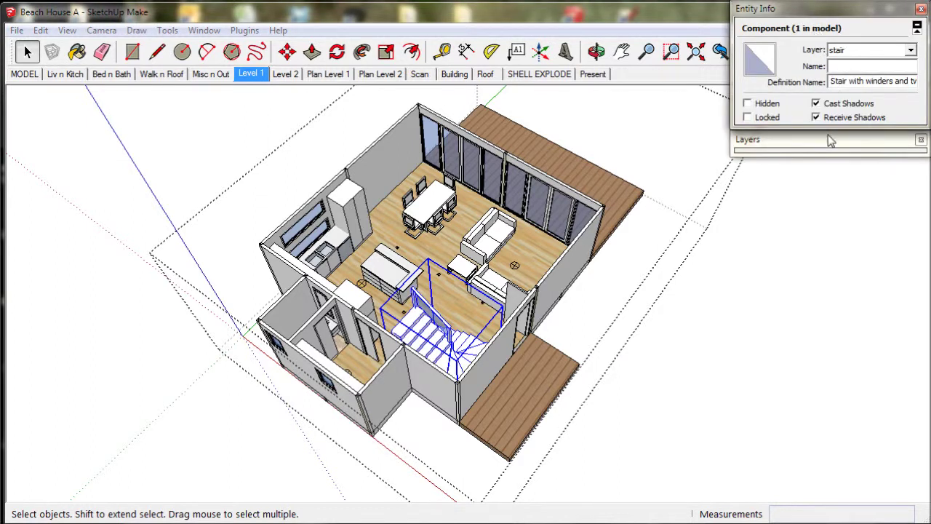
pyautogui.click(827, 138)
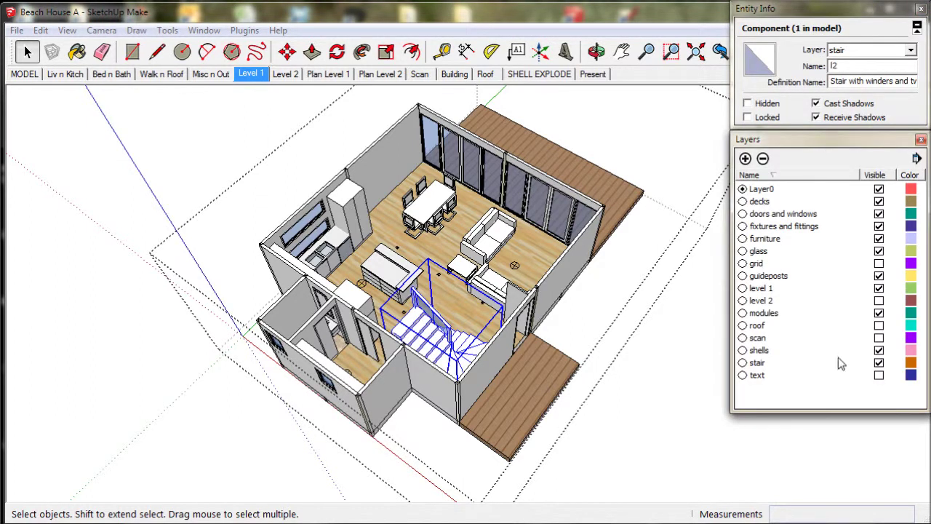
pyautogui.press('Escape')
pyautogui.click(461, 340)
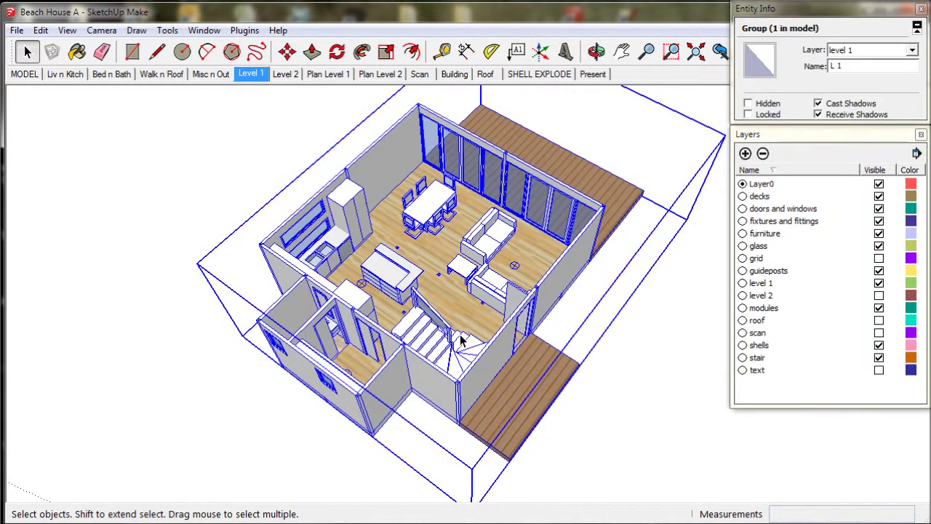
pyautogui.press('Escape')
pyautogui.click(461, 341)
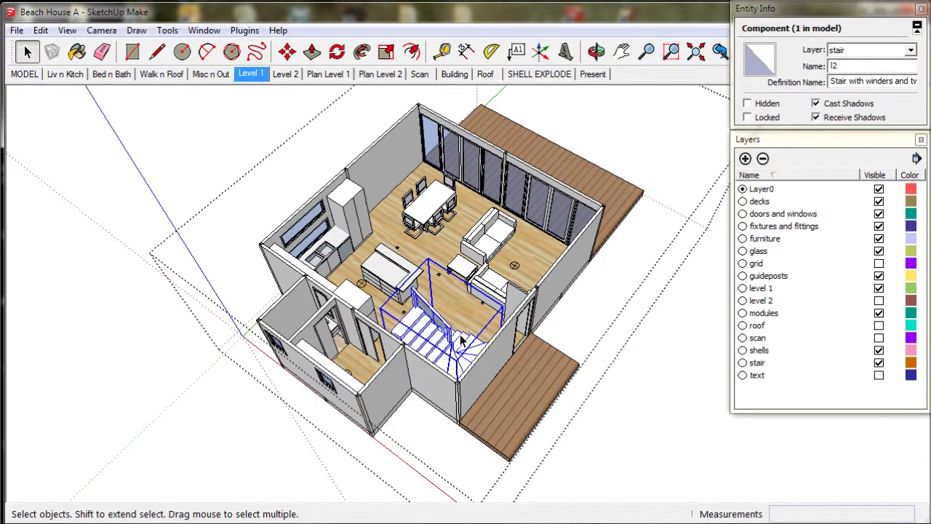
# Copy and delete the stairs from the Level 1 group, then Paste In Place outside it.
pyautogui.click(40, 30)
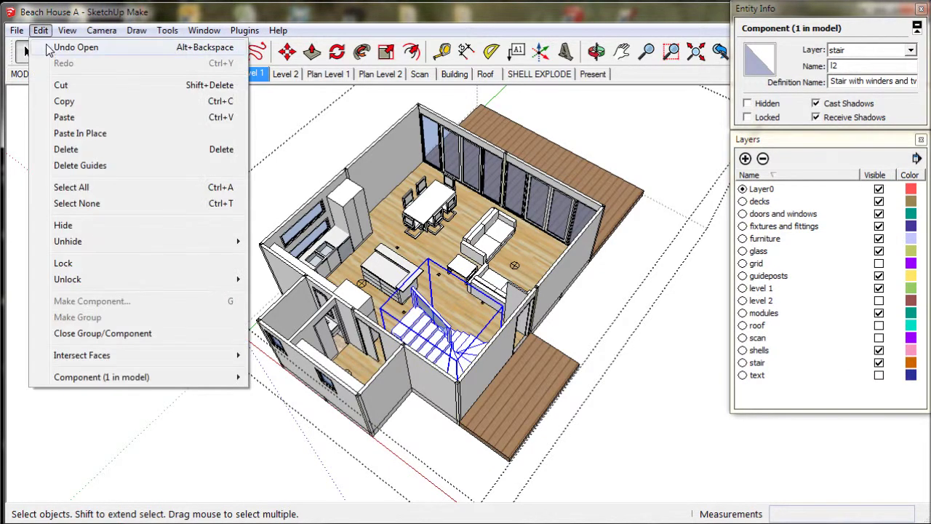
pyautogui.click(62, 102)
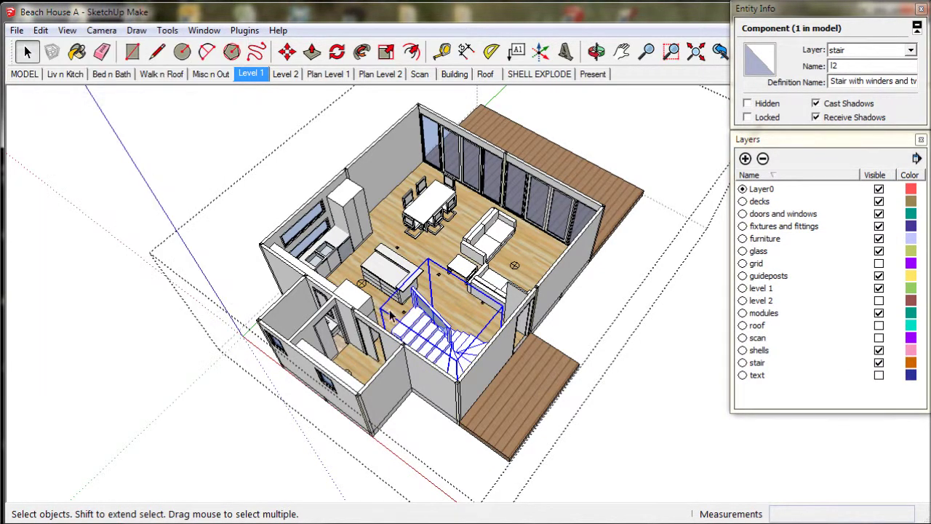
pyautogui.press('Delete')
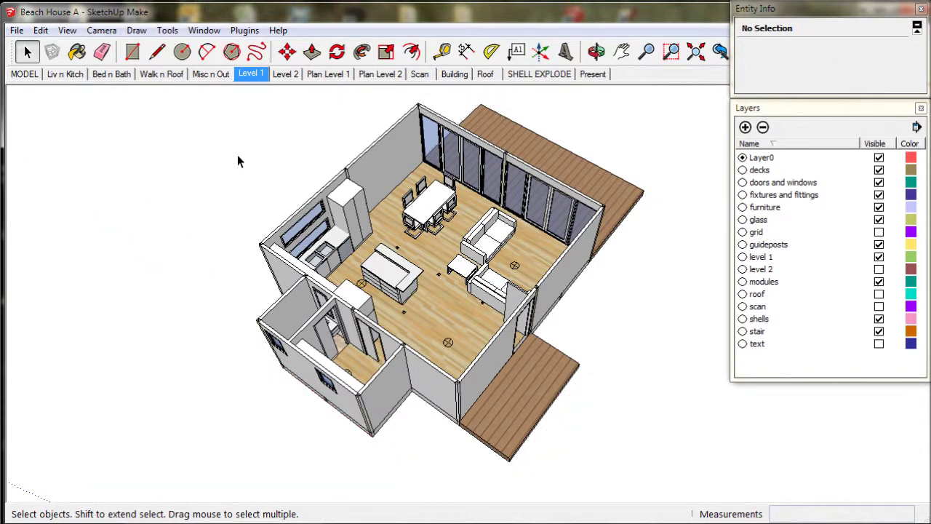
pyautogui.click(41, 31)
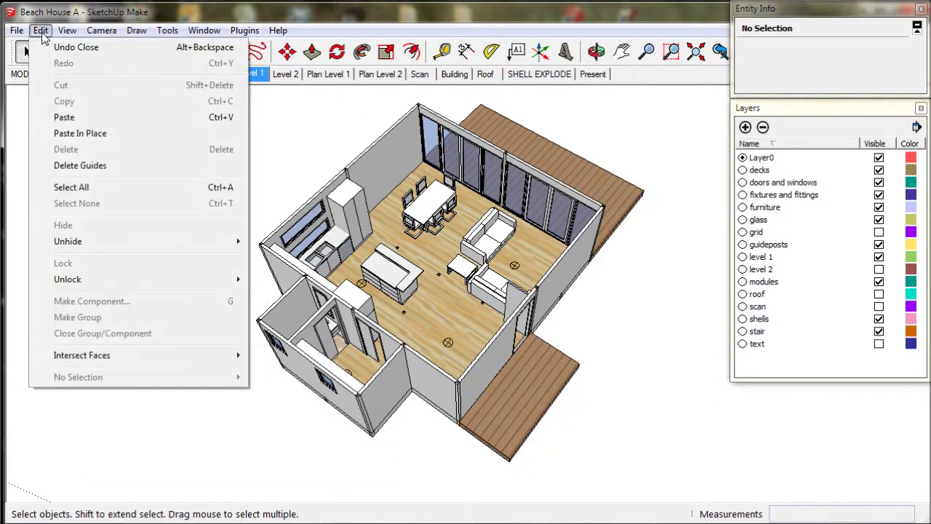
pyautogui.click(72, 133)
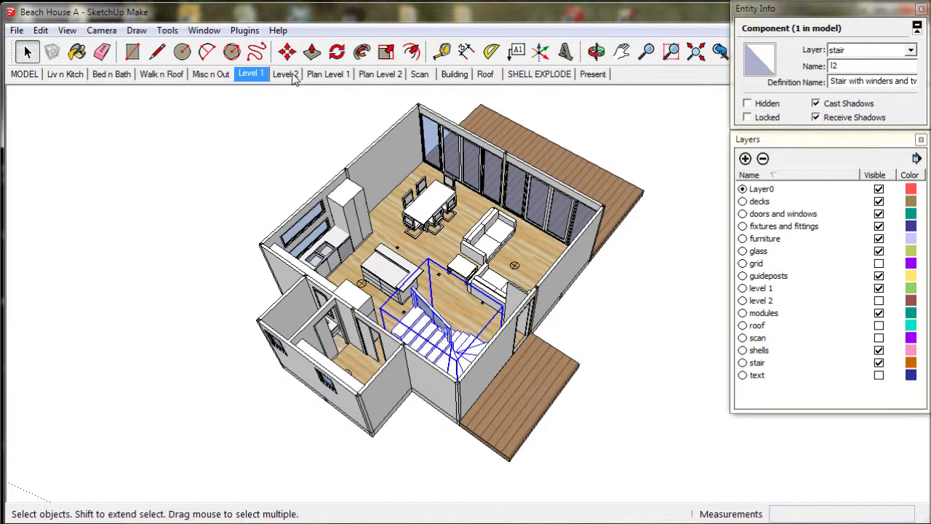
pyautogui.click(286, 74)
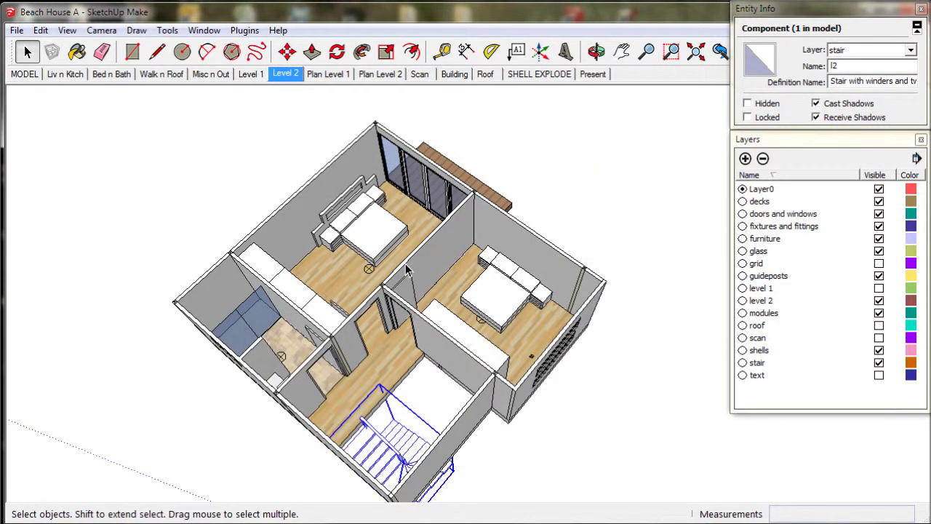
# Compare Plan Level 1 and Plan Level 2 to confirm the staircase now shows on Level 2, and deselect.
pyautogui.click(347, 76)
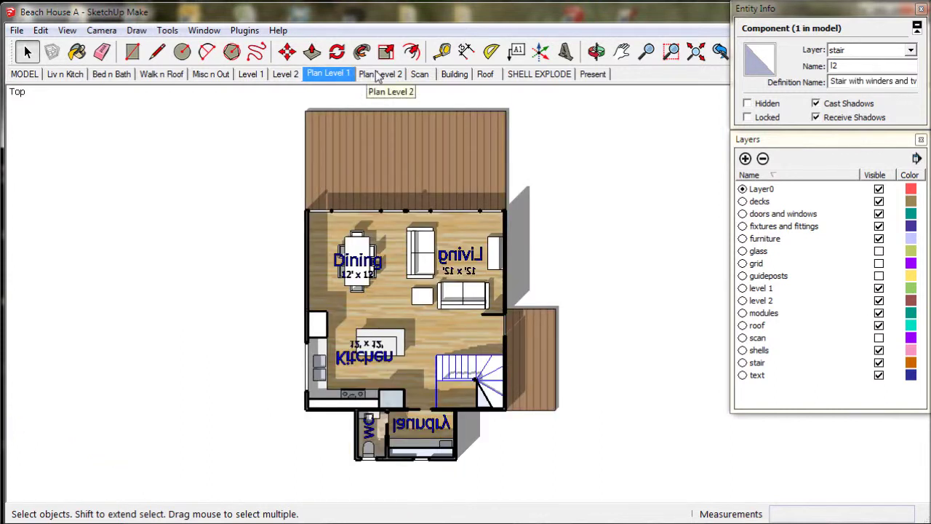
pyautogui.click(379, 74)
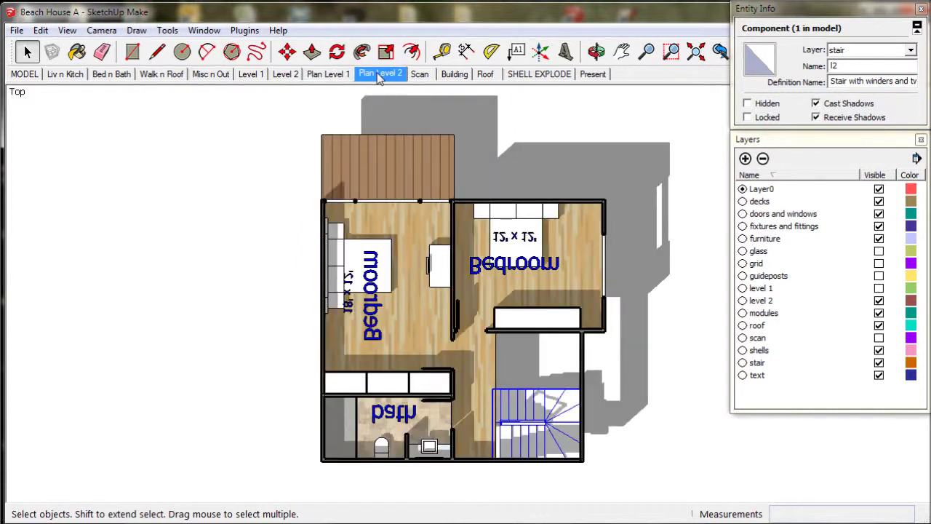
pyautogui.click(511, 138)
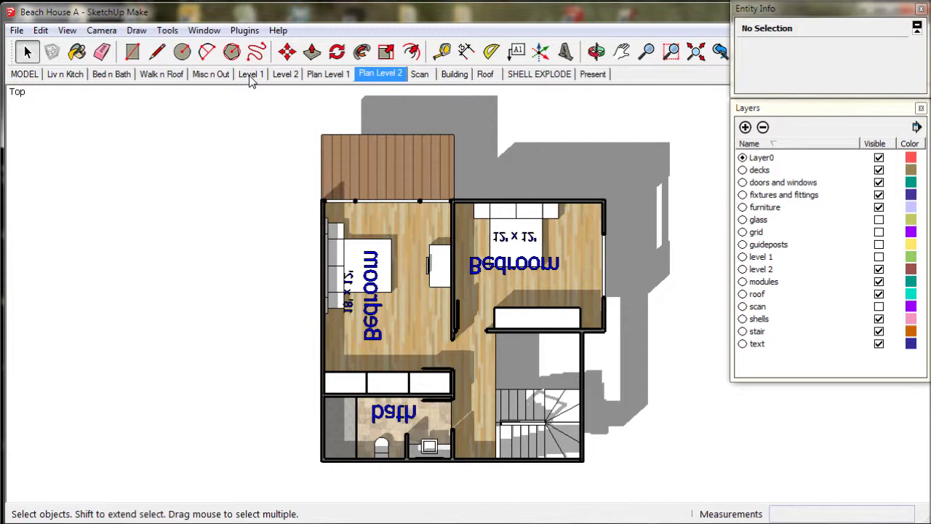
# Show the Level 1 3D scene with room labels visible, viewed nearly top-down.
pyautogui.click(251, 74)
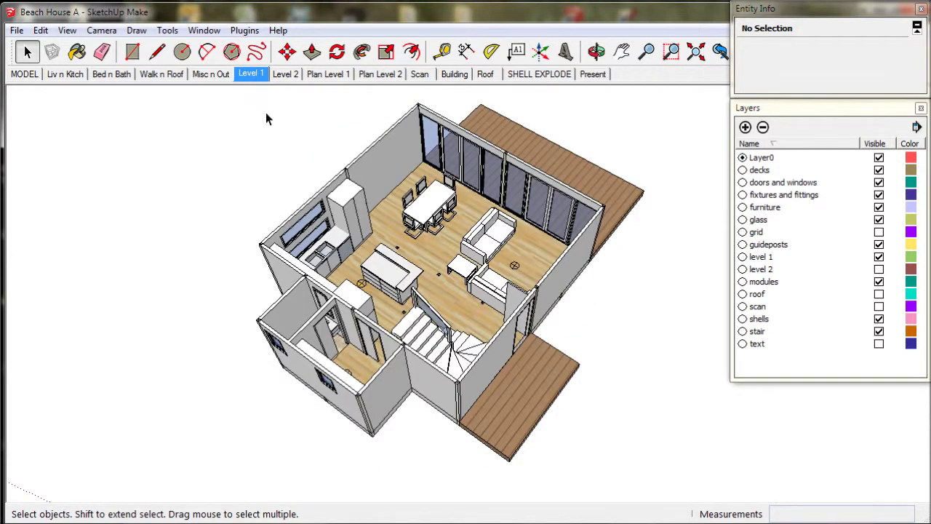
pyautogui.click(879, 343)
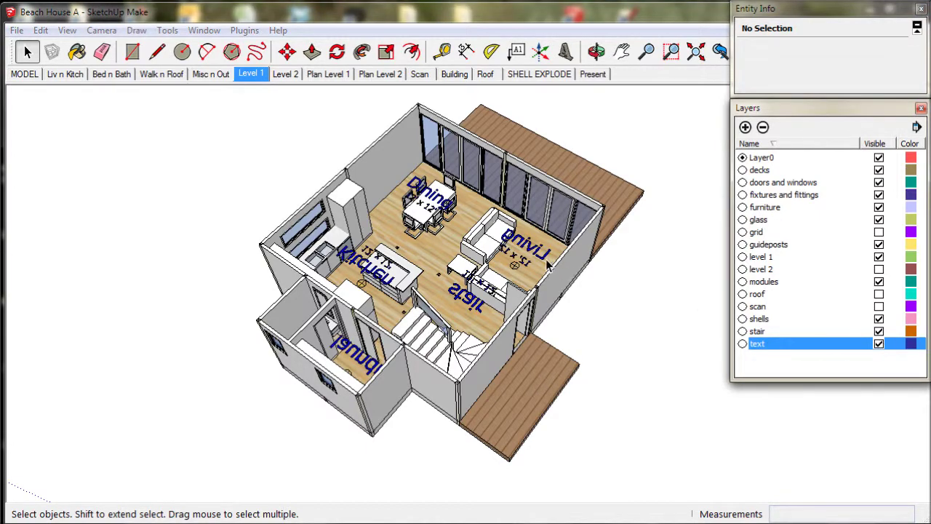
pyautogui.moveTo(549, 267); pyautogui.dragTo(559, 277, button='middle')
pyautogui.scroll(3, 557, 278)
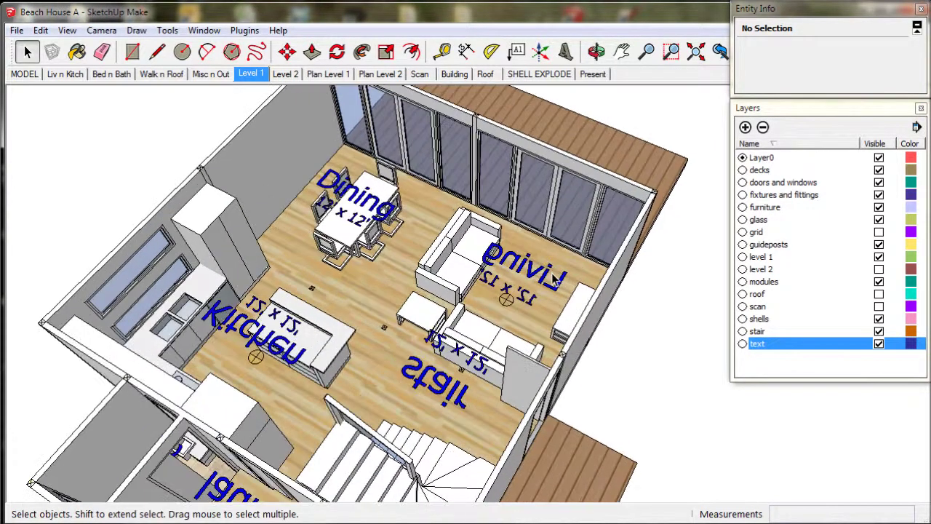
# Flip the Living label and its 12' x 12' size so they read correctly.
pyautogui.doubleClick(552, 284)
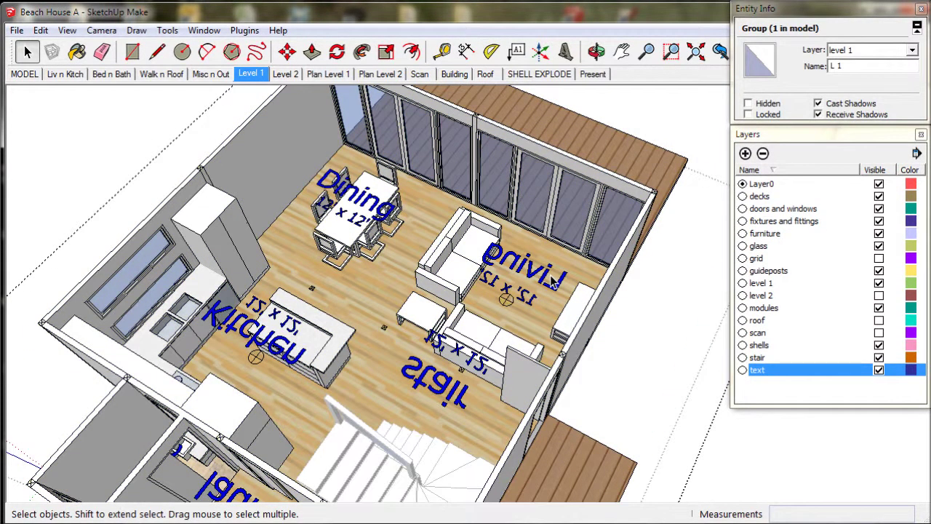
pyautogui.click(552, 283)
pyautogui.moveTo(552, 284); pyautogui.dragTo(578, 280, button='middle')
pyautogui.keyDown('shift'); pyautogui.click(523, 271); pyautogui.keyUp('shift')
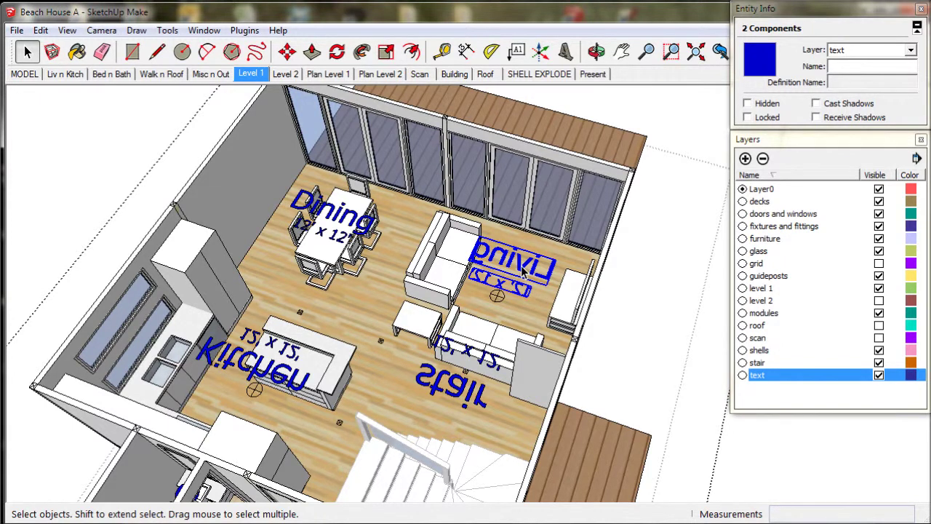
pyautogui.rightClick(523, 271)
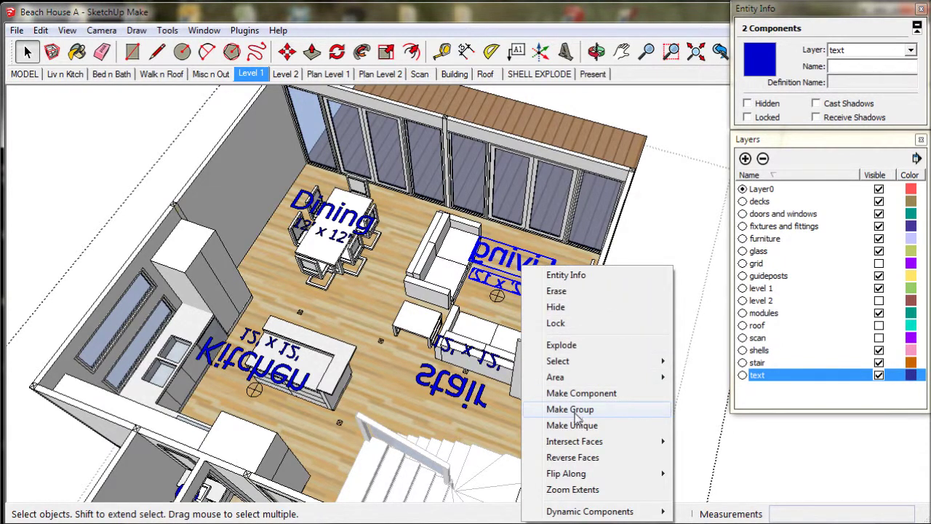
pyautogui.moveTo(575, 473)
pyautogui.click(712, 476)
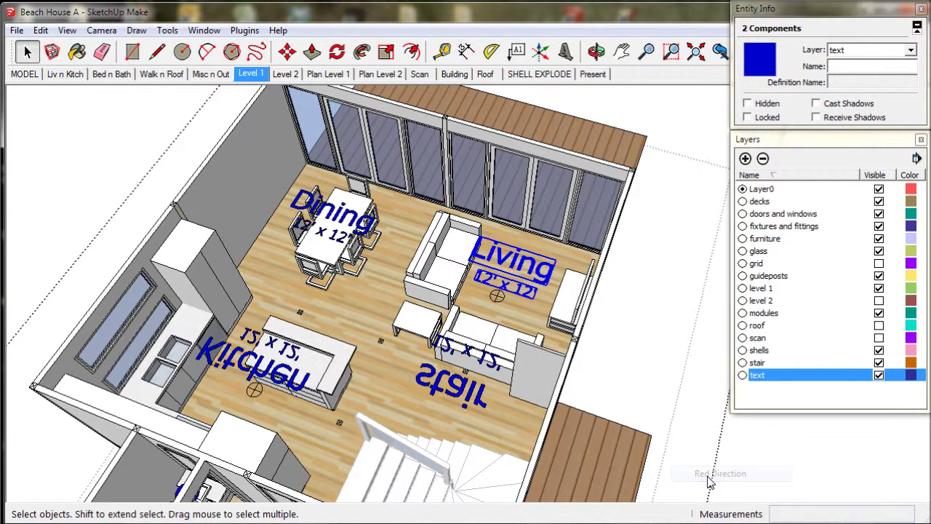
# Flip the Stair label and its 12' x 12' size so they read correctly.
pyautogui.click(463, 396)
pyautogui.keyDown('shift'); pyautogui.click(474, 354); pyautogui.keyUp('shift')
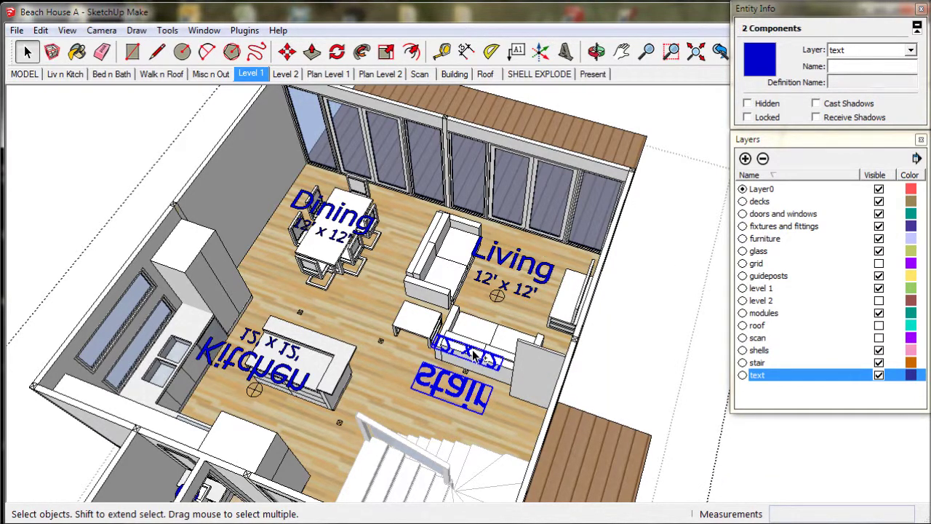
pyautogui.rightClick(475, 355)
pyautogui.moveTo(564, 309)
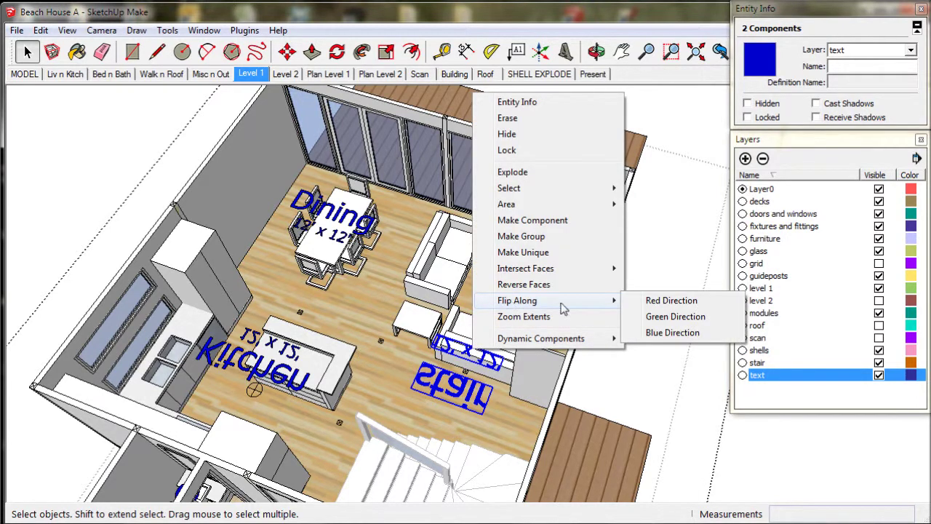
pyautogui.click(658, 316)
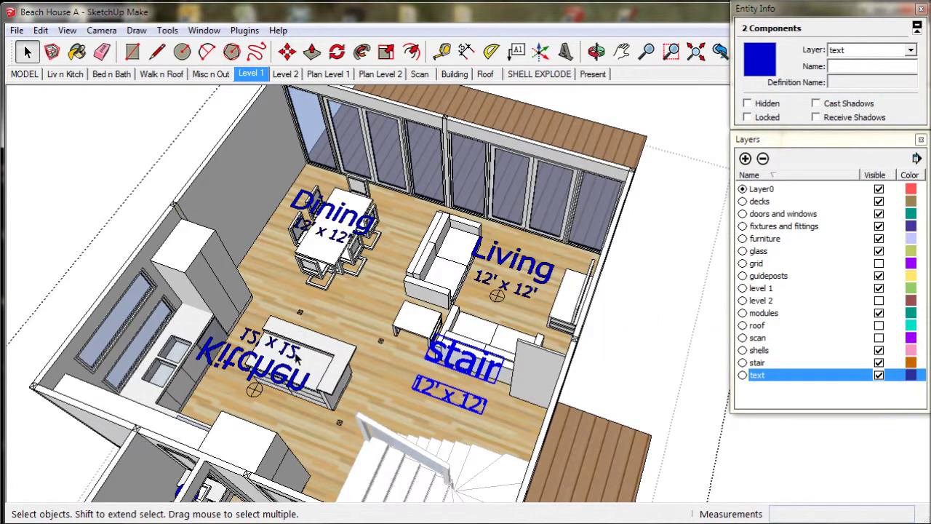
# Select the Kitchen label and its size label and bring up their context menu.
pyautogui.click(296, 354)
pyautogui.keyDown('shift'); pyautogui.click(290, 382); pyautogui.keyUp('shift')
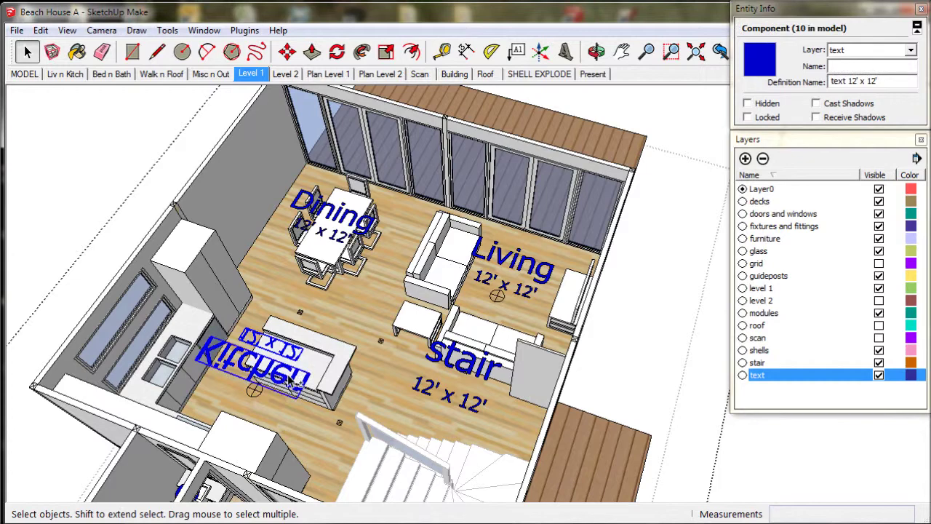
pyautogui.rightClick(290, 385)
pyautogui.moveTo(411, 327)
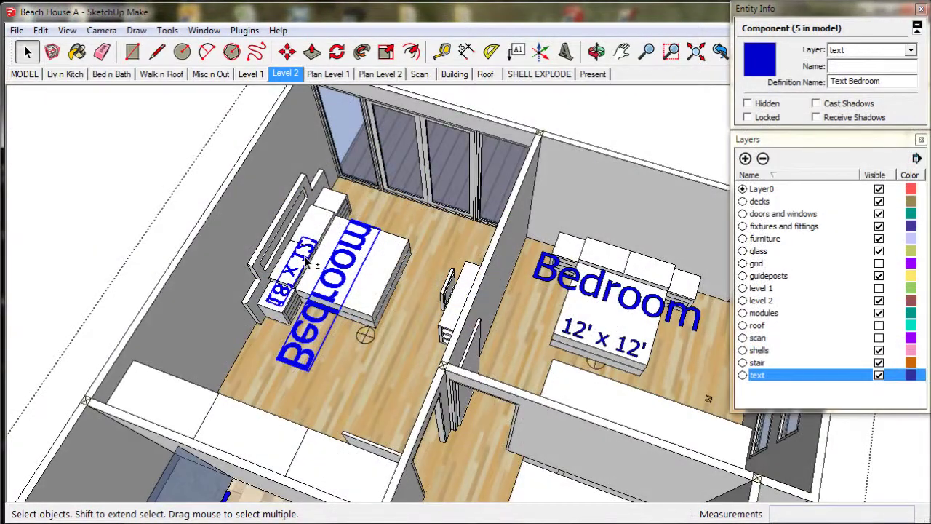
# Flip the left bedroom's Bedroom and 18' x 12' labels along the red direction.
pyautogui.keyDown('shift'); pyautogui.click(308, 264); pyautogui.keyUp('shift')
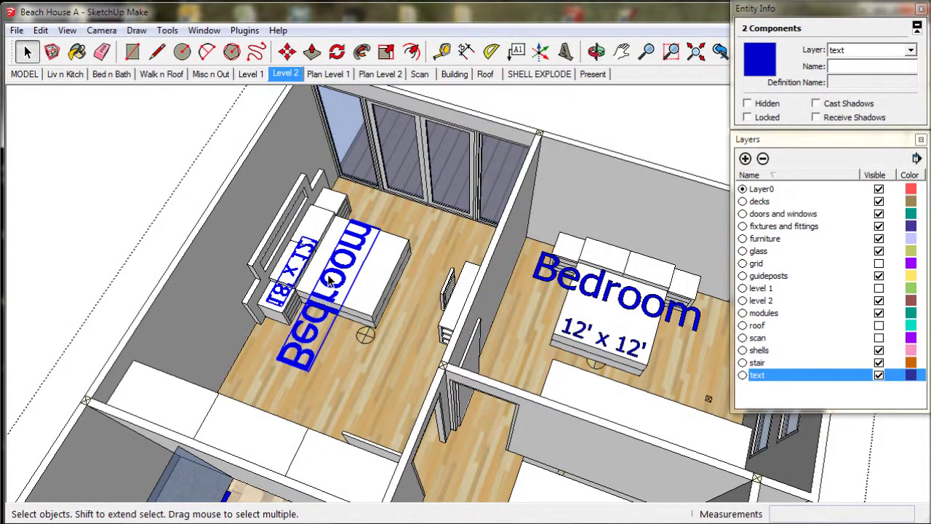
pyautogui.rightClick(328, 279)
pyautogui.moveTo(385, 482)
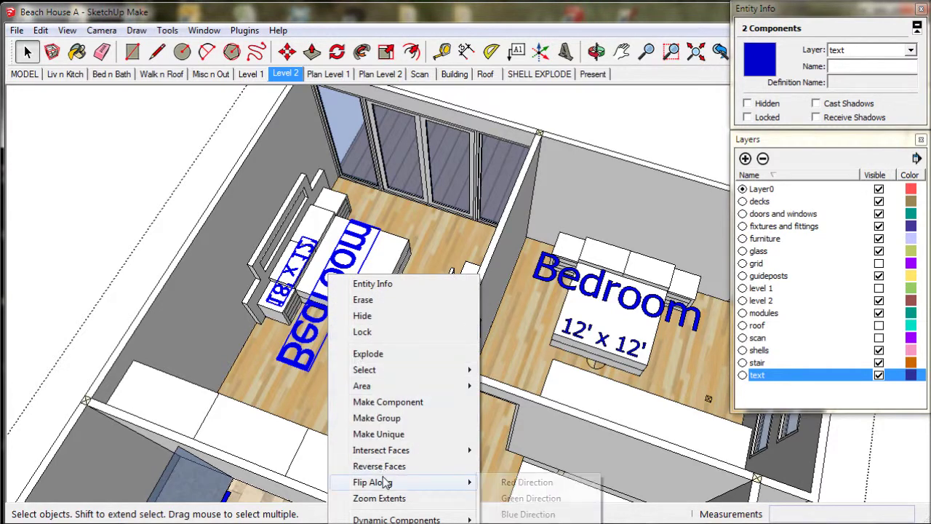
pyautogui.click(509, 482)
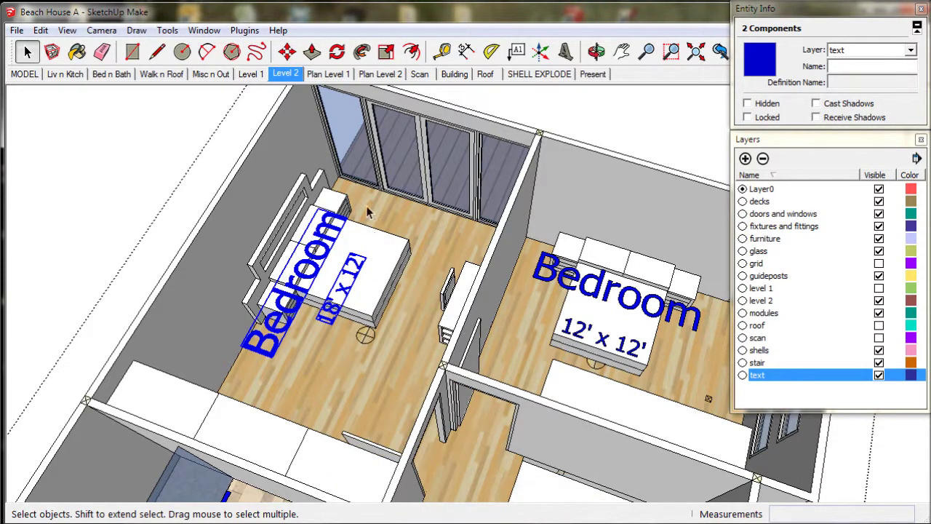
# Rotate the selected Bedroom and 18' x 12' labels 90° so they run horizontally.
pyautogui.click(337, 52)
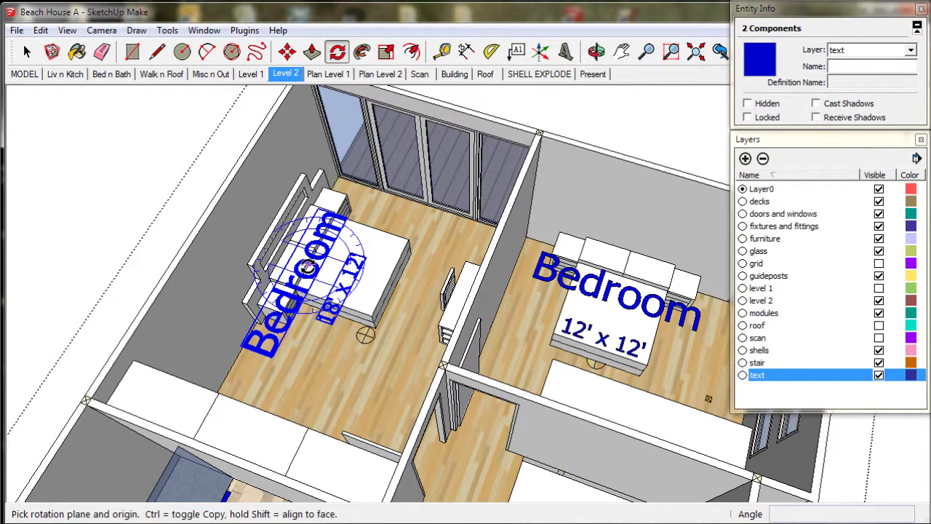
pyautogui.scroll(6, 308, 267)
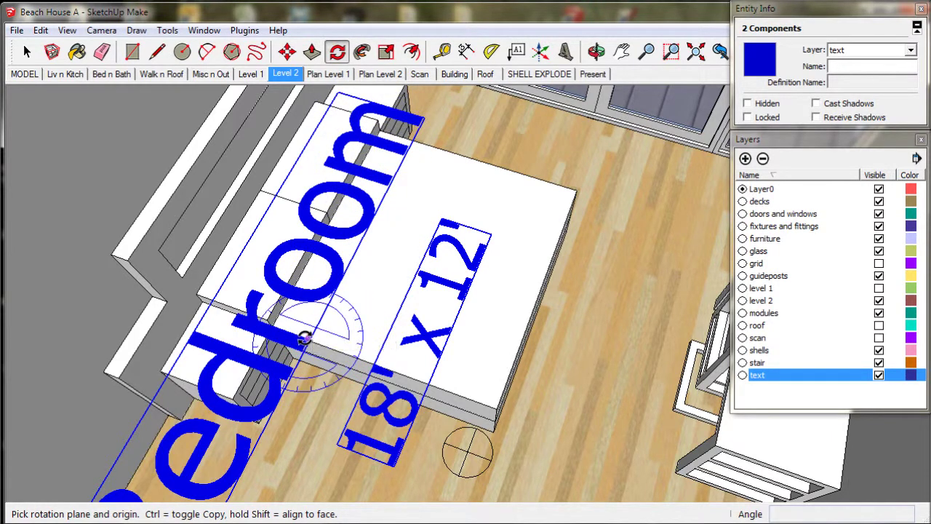
pyautogui.click(305, 337)
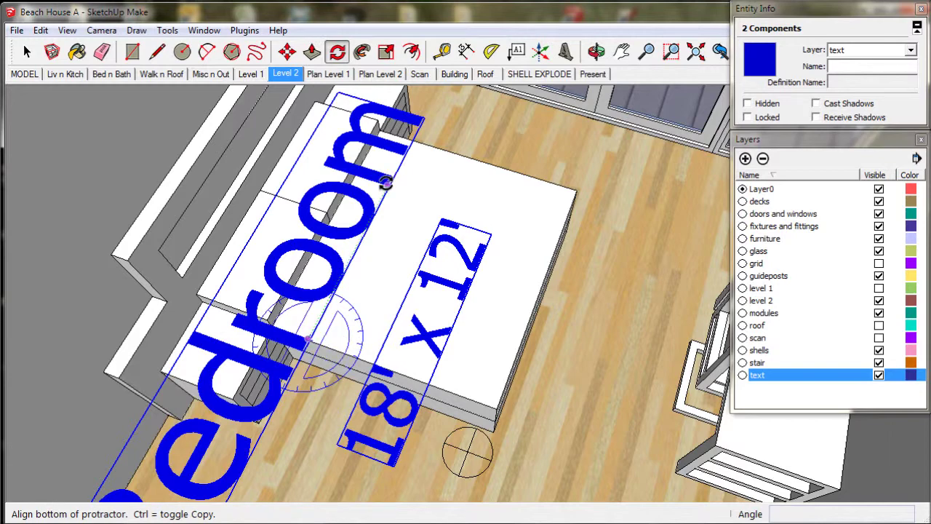
pyautogui.click(386, 182)
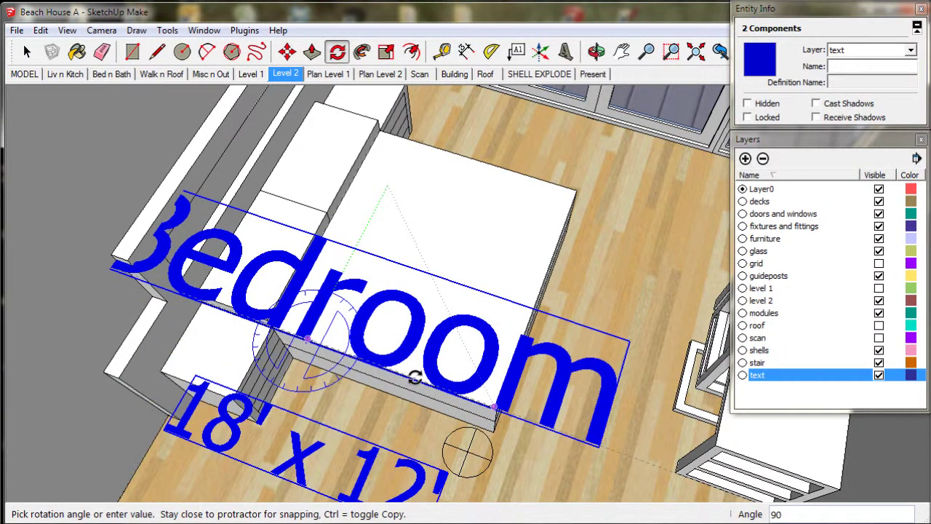
pyautogui.click(414, 376)
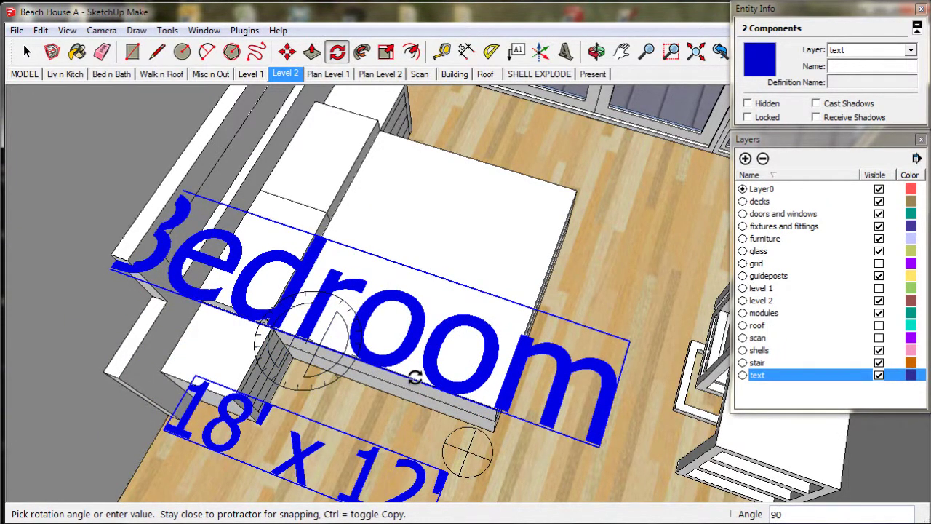
# Move the rotated labels 2' into place across the bed.
pyautogui.click(288, 52)
pyautogui.scroll(-3, 364, 189)
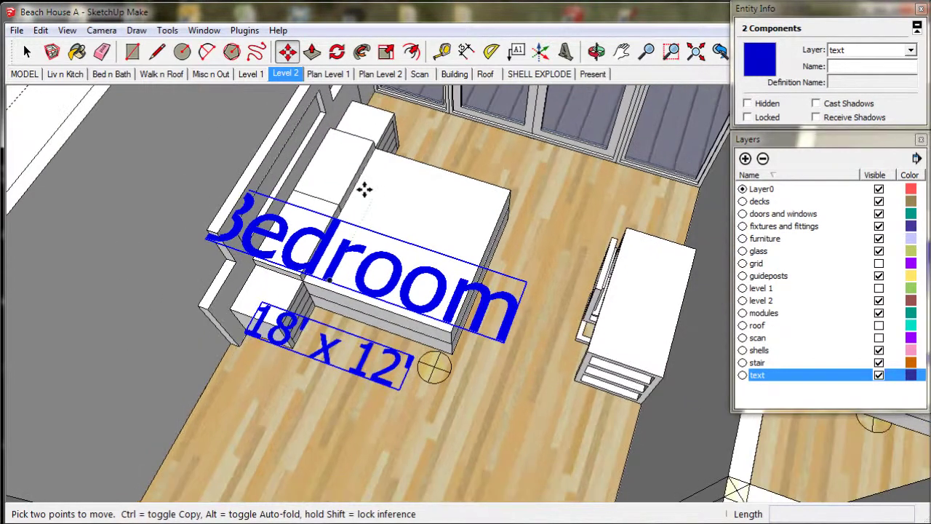
pyautogui.click(331, 282)
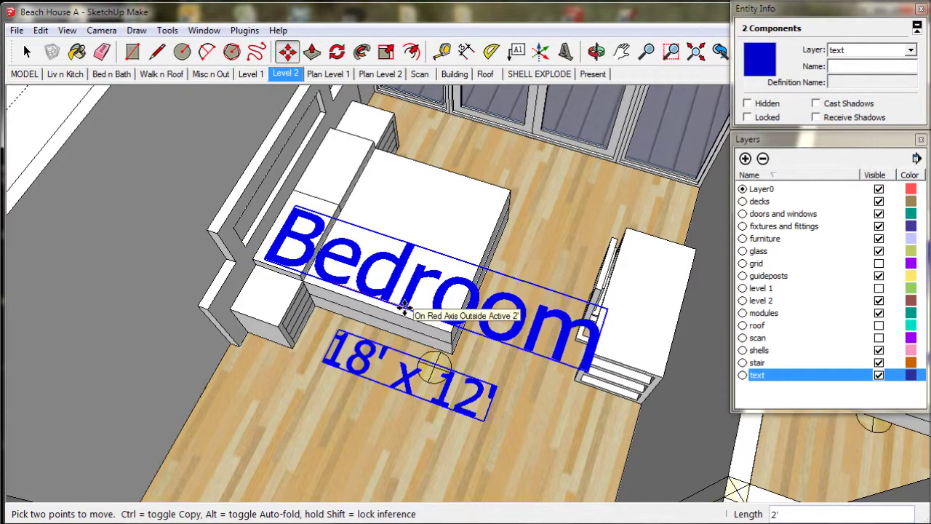
pyautogui.click(403, 306)
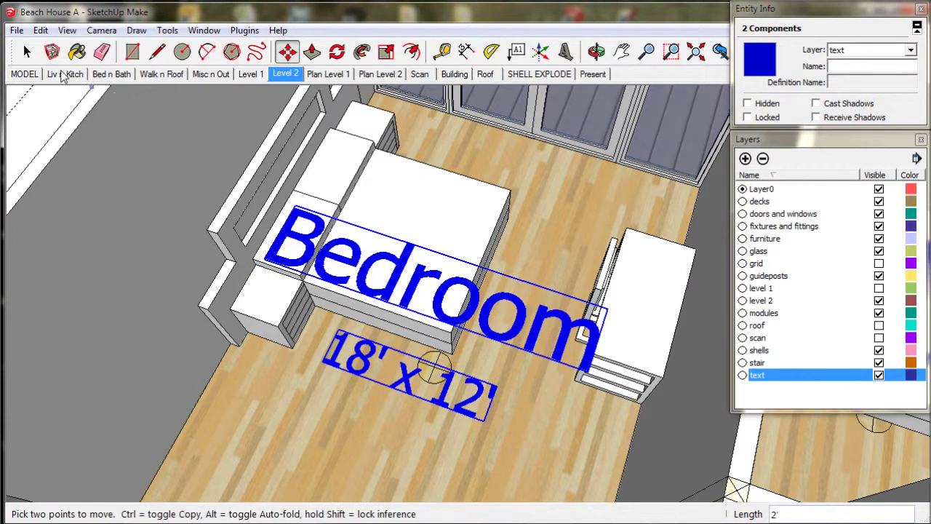
pyautogui.click(27, 54)
# Deselect the labels and check Plan Level 1 and Plan Level 2 for correctly reading labels.
pyautogui.scroll(-5, 360, 211)
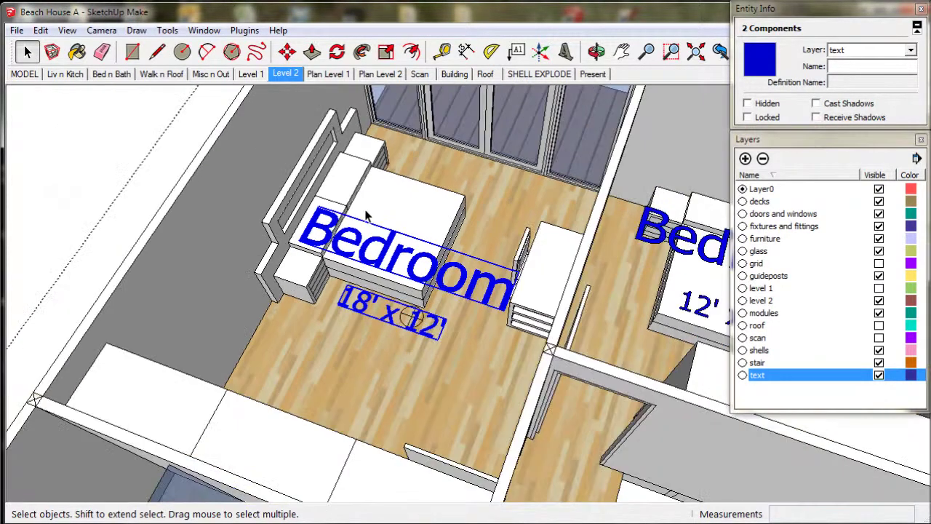
pyautogui.scroll(-3, 368, 215)
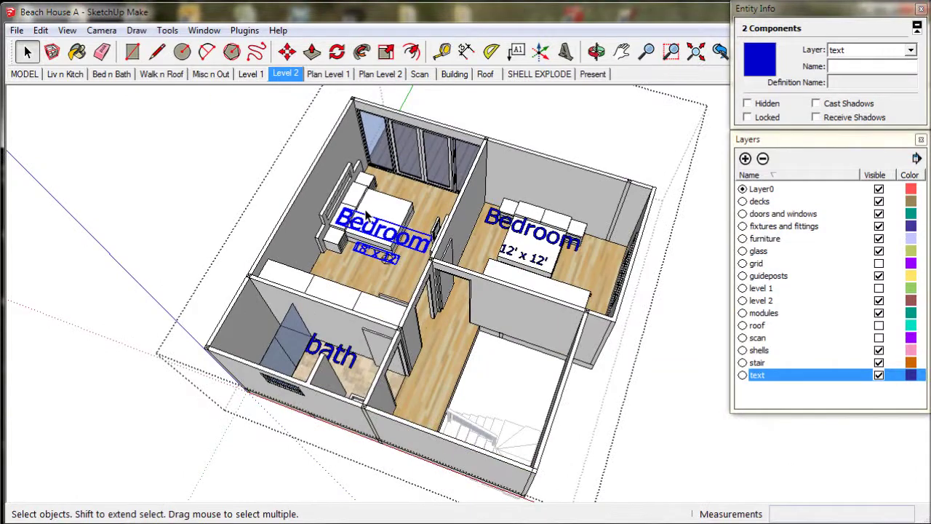
pyautogui.click(519, 122)
pyautogui.click(267, 120)
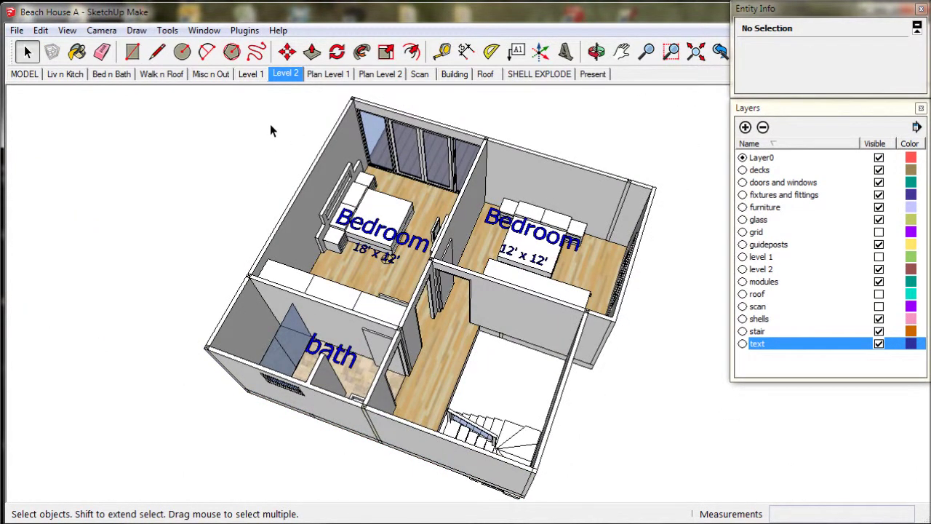
pyautogui.click(328, 77)
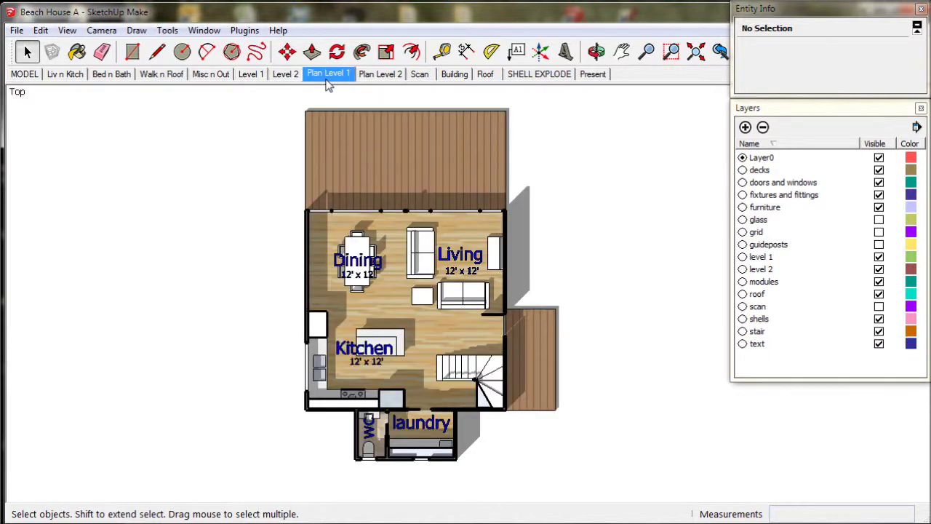
pyautogui.click(380, 76)
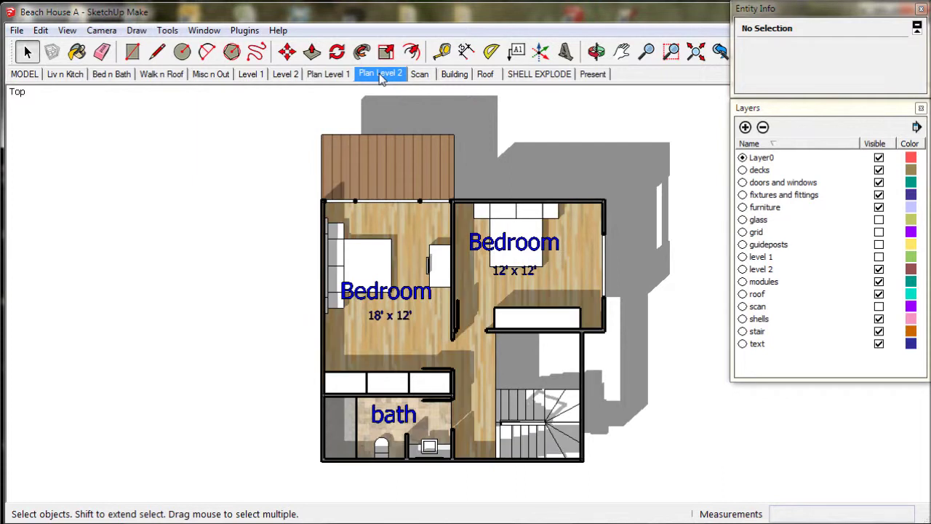